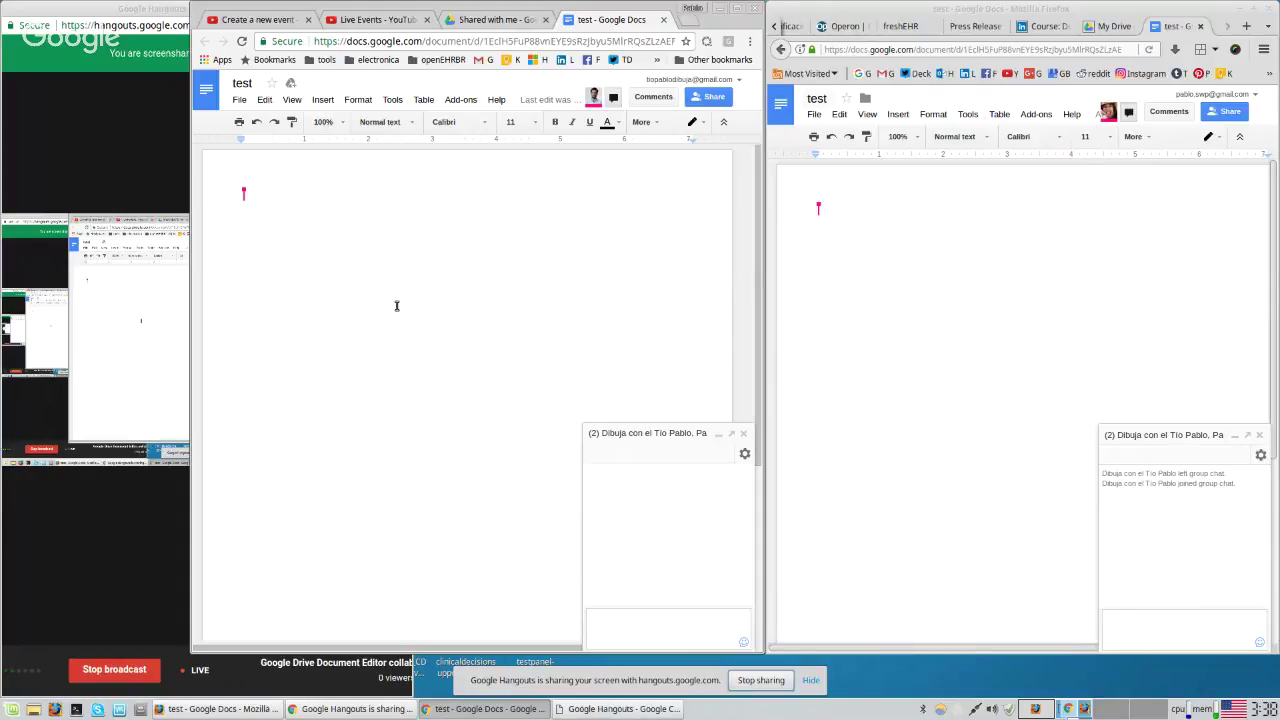
- Enter the text "asdfasdf" in the Chrome copy of the test document, then place the cursor in the Firefox copy
left_click(905, 302)
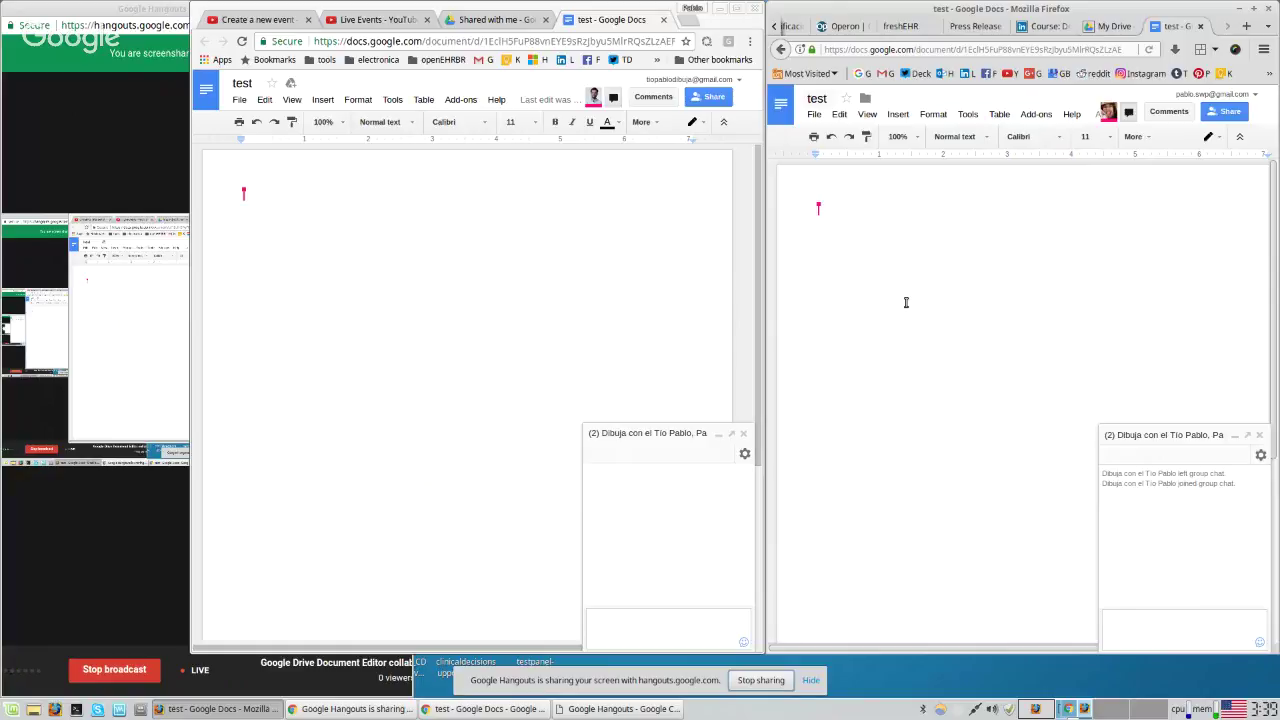
left_click(522, 255)
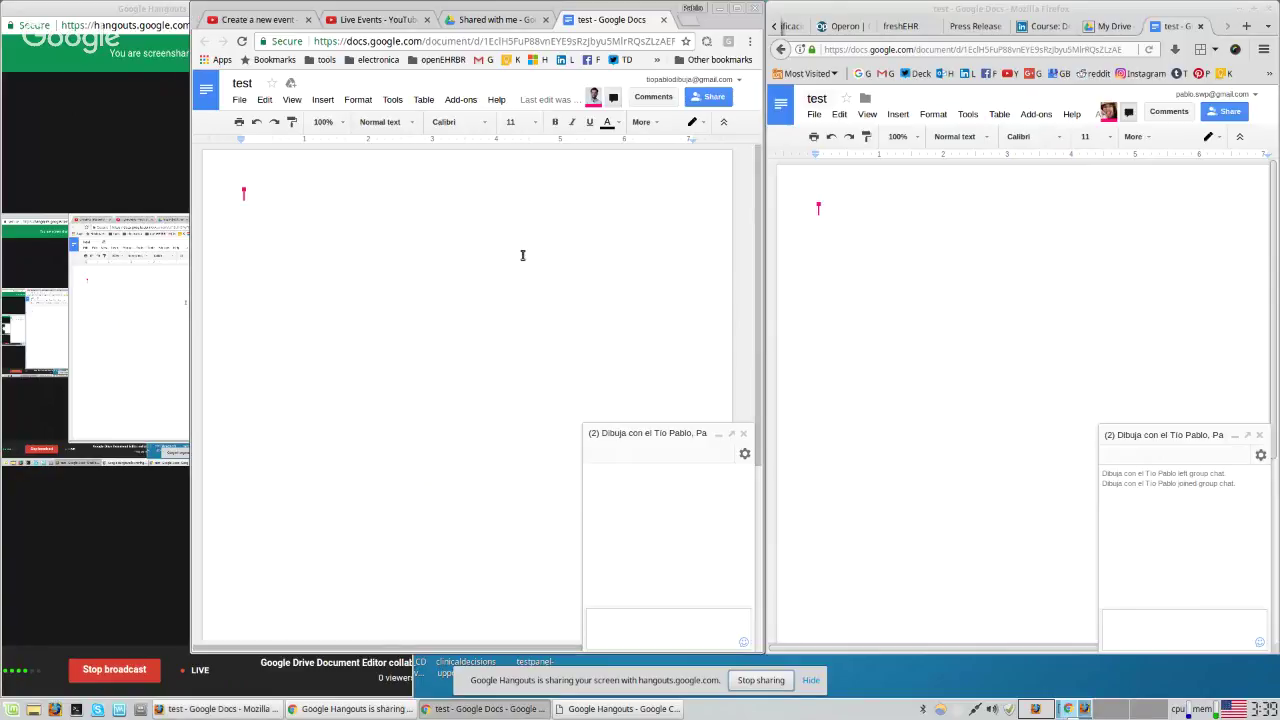
type("asdfasdf")
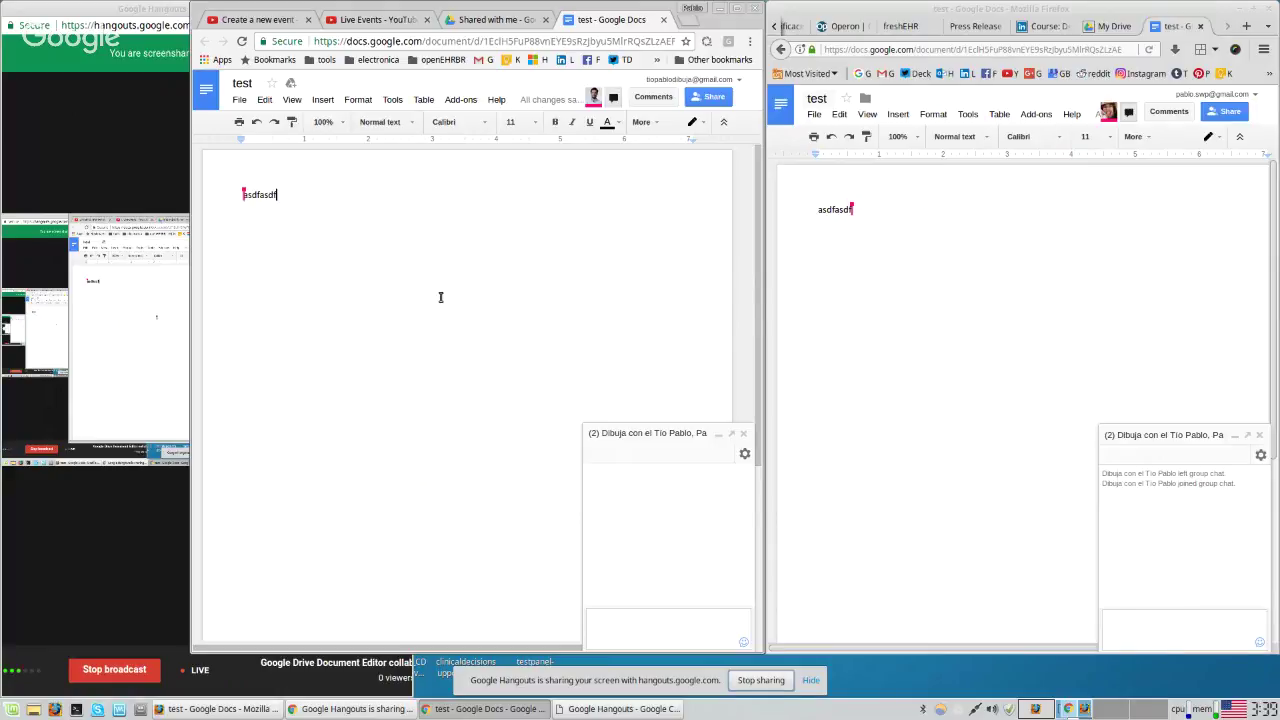
left_click(985, 287)
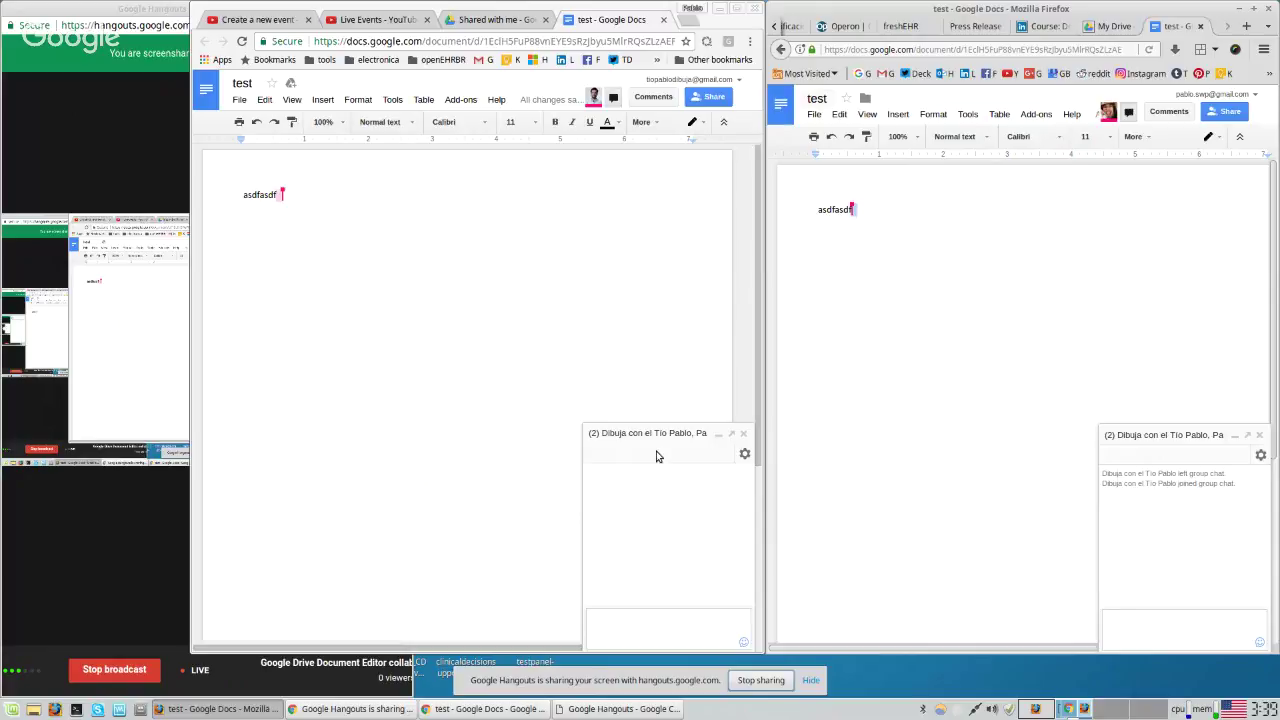
- Draft the unsent message "safdasdfasdasd" in the Chrome window's document chat, then move focus to each copy of the document body
left_click(607, 628)
type("safd")
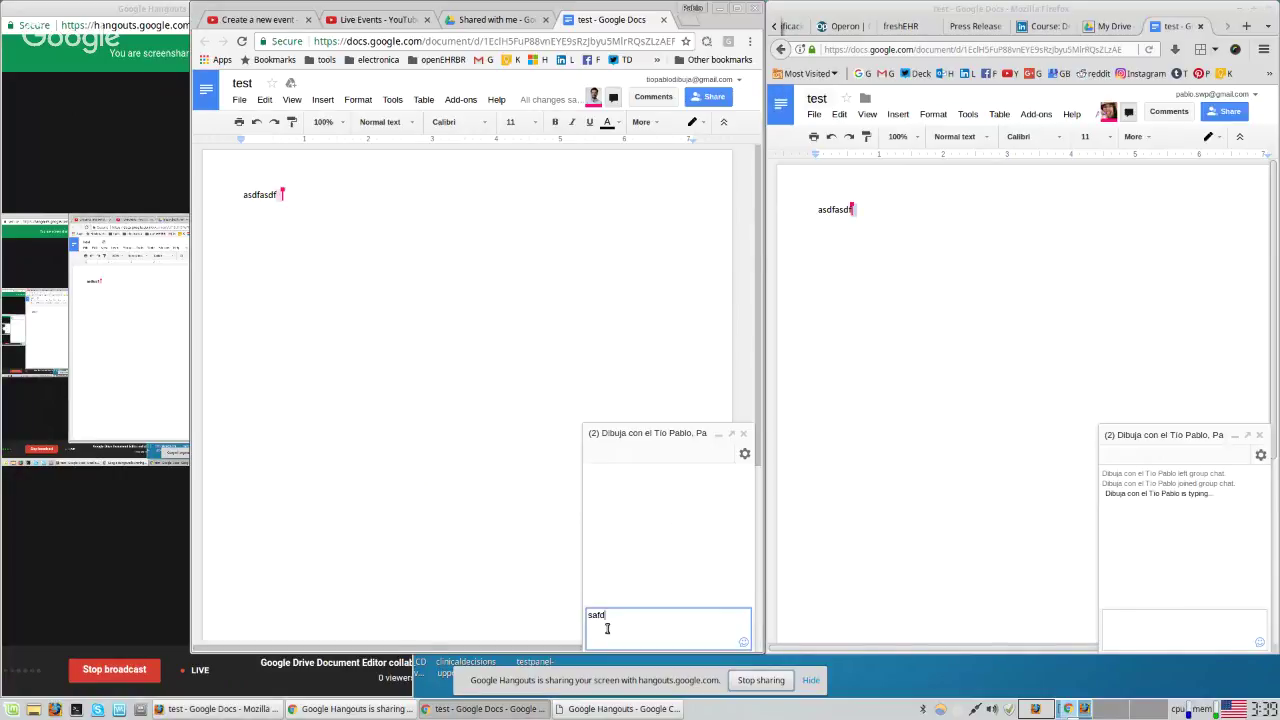
type("asdfasdasd")
left_click(926, 286)
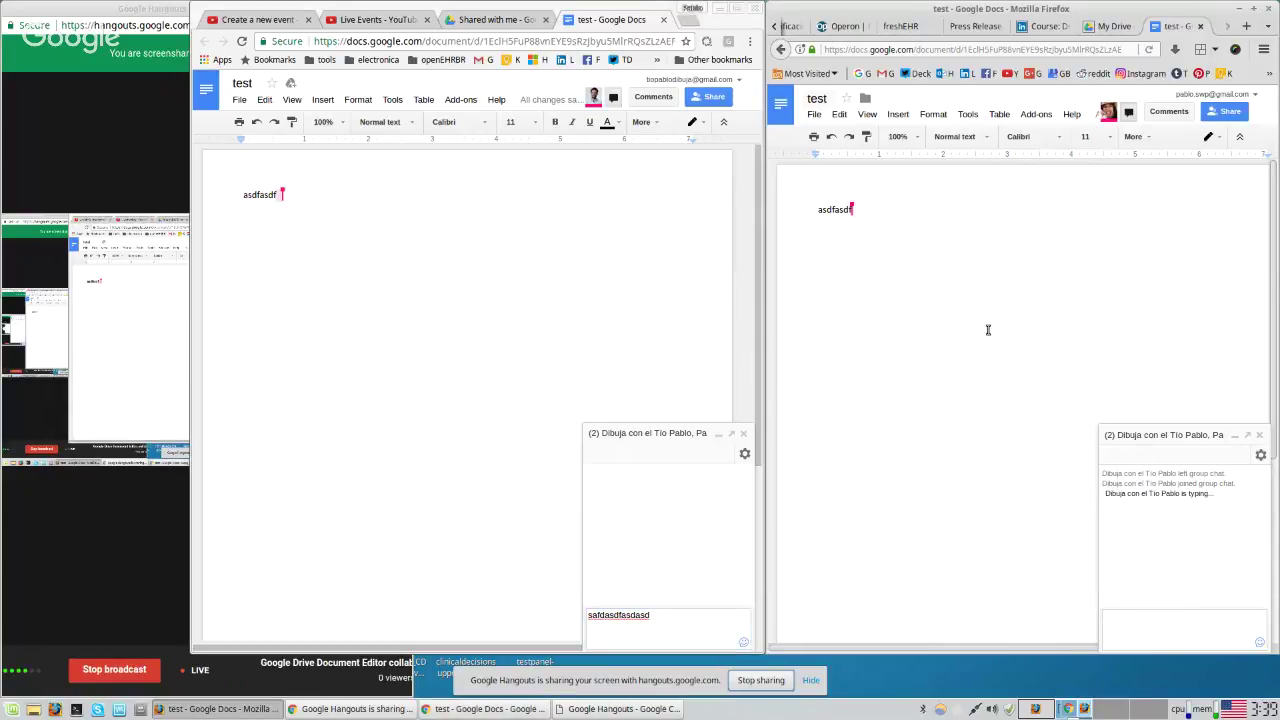
left_click(407, 299)
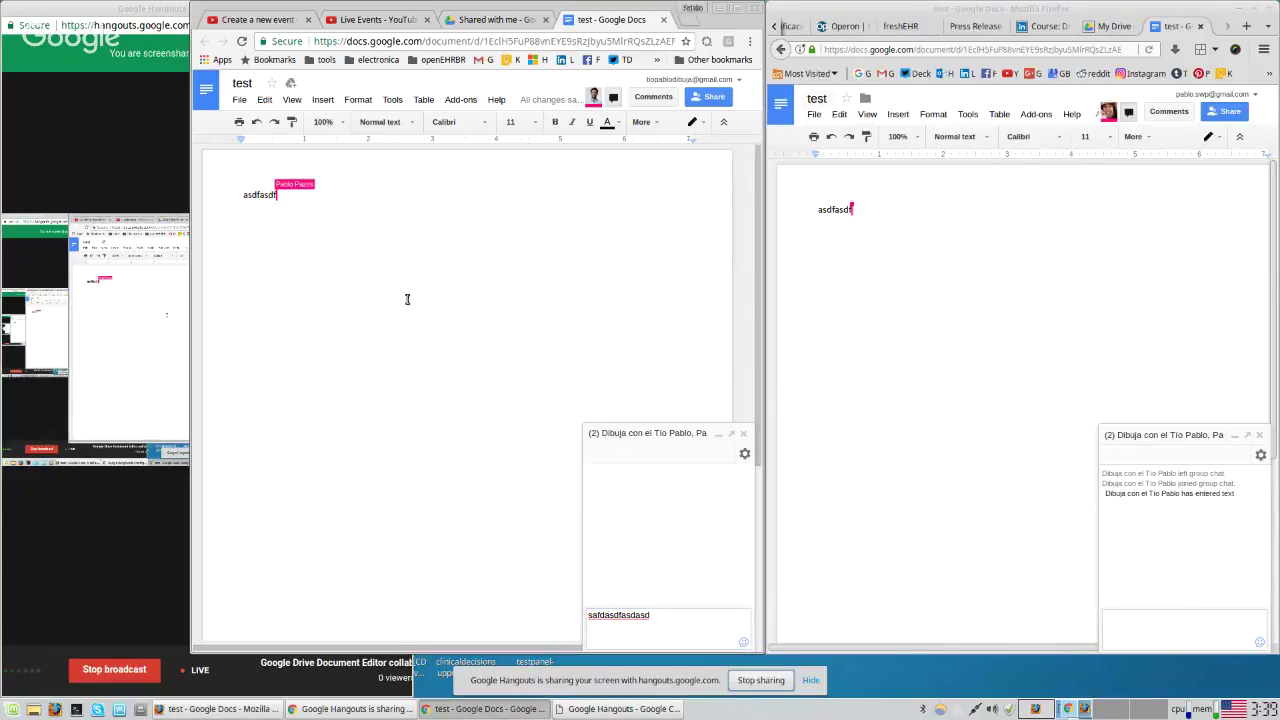
- Clear the unsent draft from the Chrome window's document chat
left_click(685, 617)
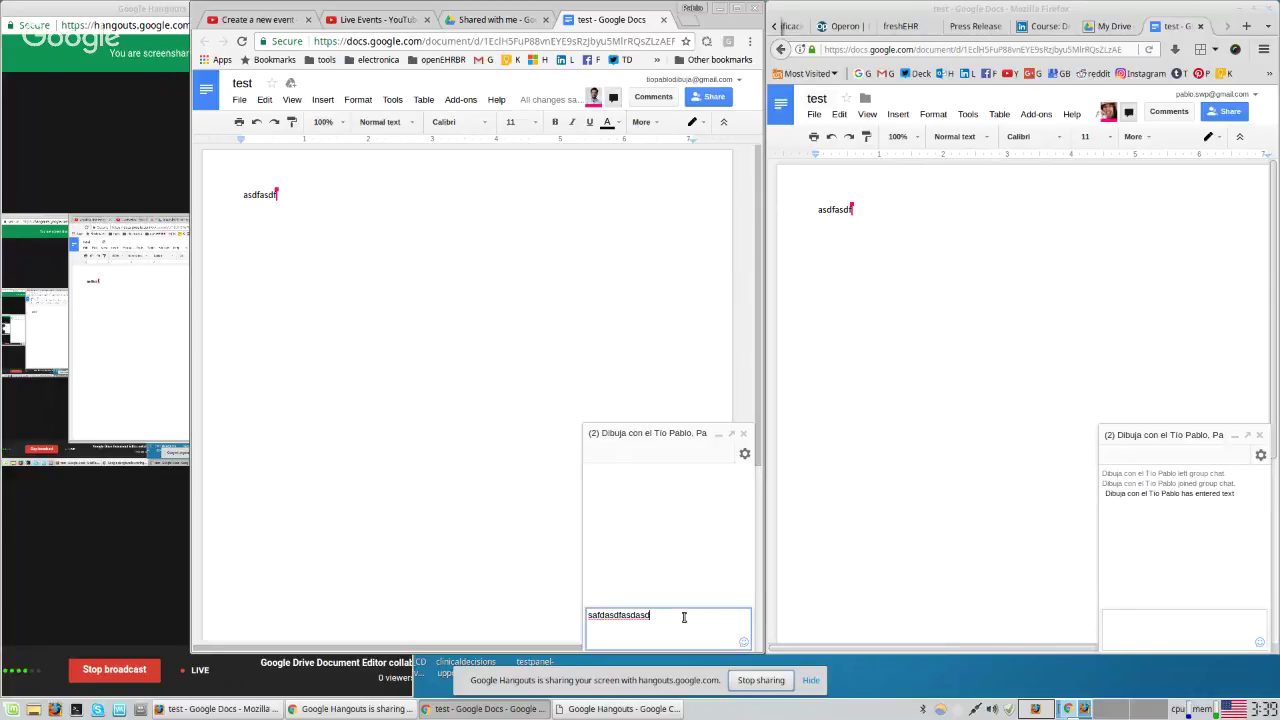
double_click(626, 614)
key("BackSpace")
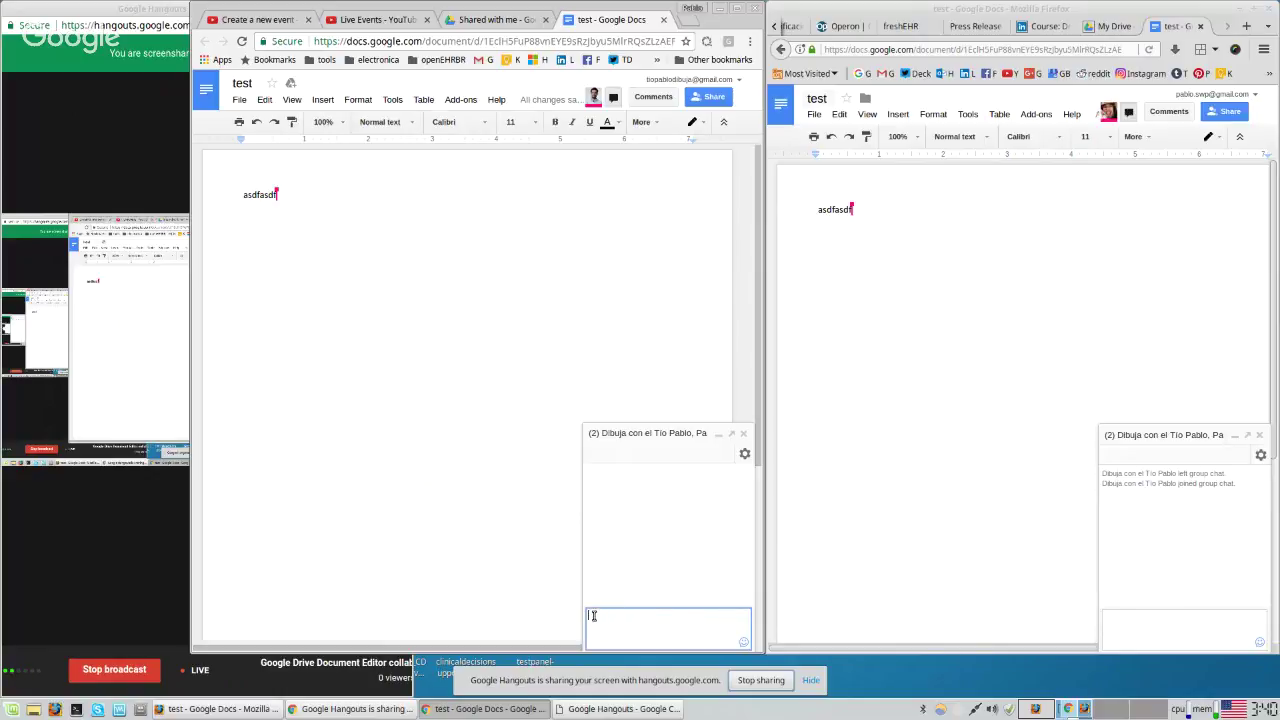
- Draft "sdgfsdfgsdf" in the Firefox window's document chat without sending it, and select the whole draft
left_click(1140, 622)
type("sdgfsdfgsdf")
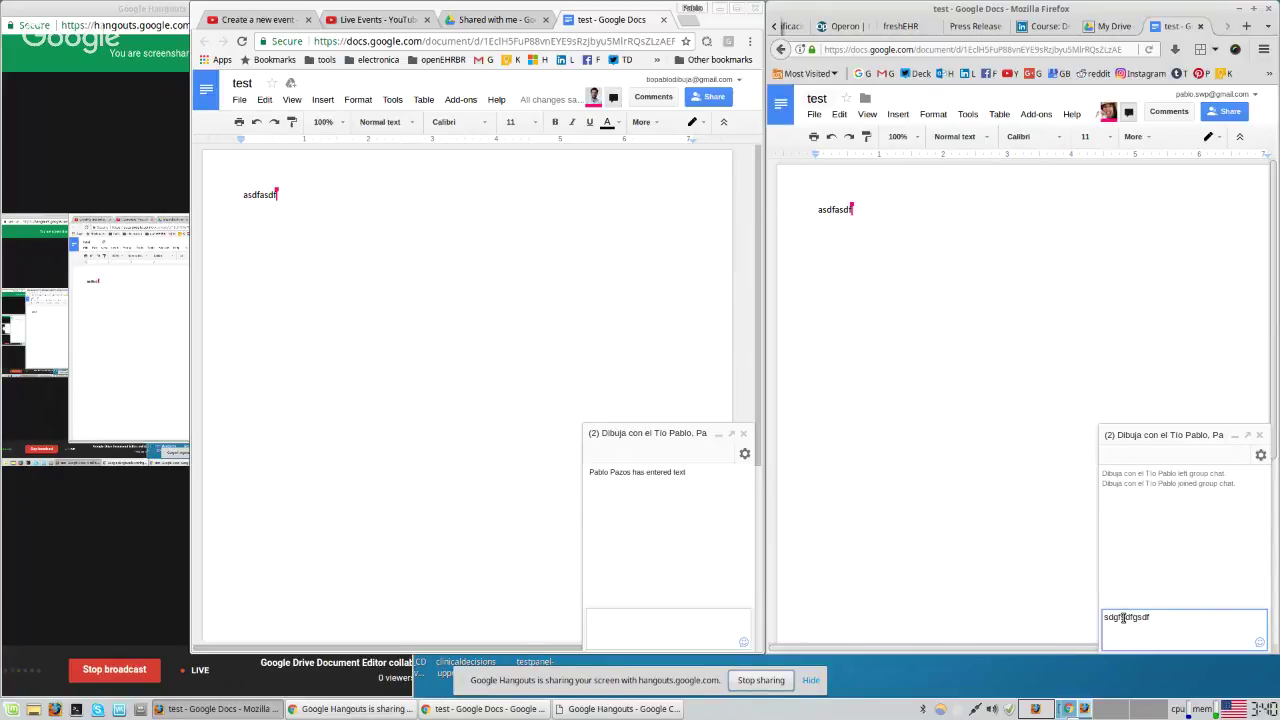
double_click(1123, 617)
key("Right")
double_click(1128, 615)
left_click(1128, 616)
left_click_drag(1212, 620, 1031, 603)
left_click(1030, 602)
left_click_drag(1183, 614, 1053, 611)
left_click(1070, 609)
left_click_drag(1154, 619, 1075, 618)
left_click(1075, 618)
left_click_drag(1177, 624, 1102, 617)
left_click(1098, 615)
left_click(1123, 619)
key("ctrl+a")
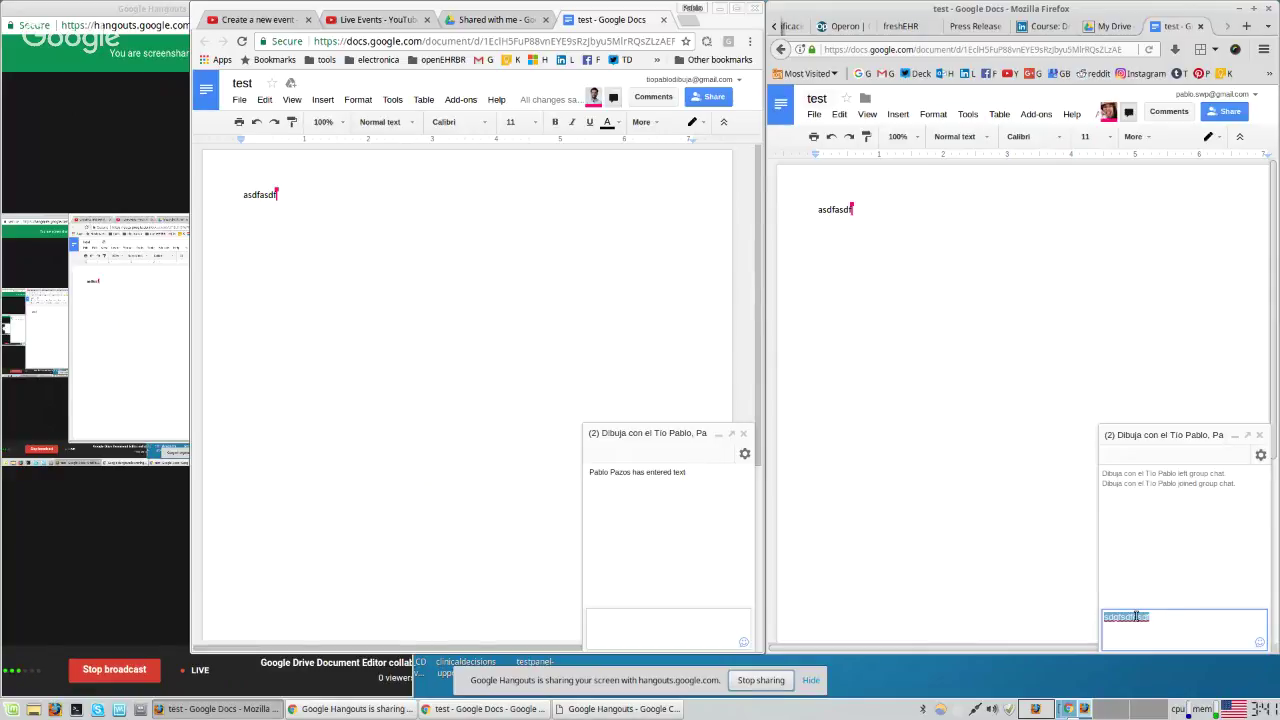
- Try several text selections on the short Firefox chat draft, then erase the draft completely
left_click(1186, 619)
double_click(1186, 619)
left_click(1186, 619)
double_click(1146, 620)
left_click(1146, 620)
left_click_drag(1174, 616, 1098, 617)
left_click(1099, 618)
left_click(1156, 619)
left_click_drag(1218, 633, 1100, 612)
left_click(1157, 611)
key("BackSpace")
key("BackSpace")
key("BackSpace")
key("BackSpace")
key("BackSpace")
key("BackSpace")
key("BackSpace")
key("BackSpace")
key("BackSpace")
key("BackSpace")
key("BackSpace")
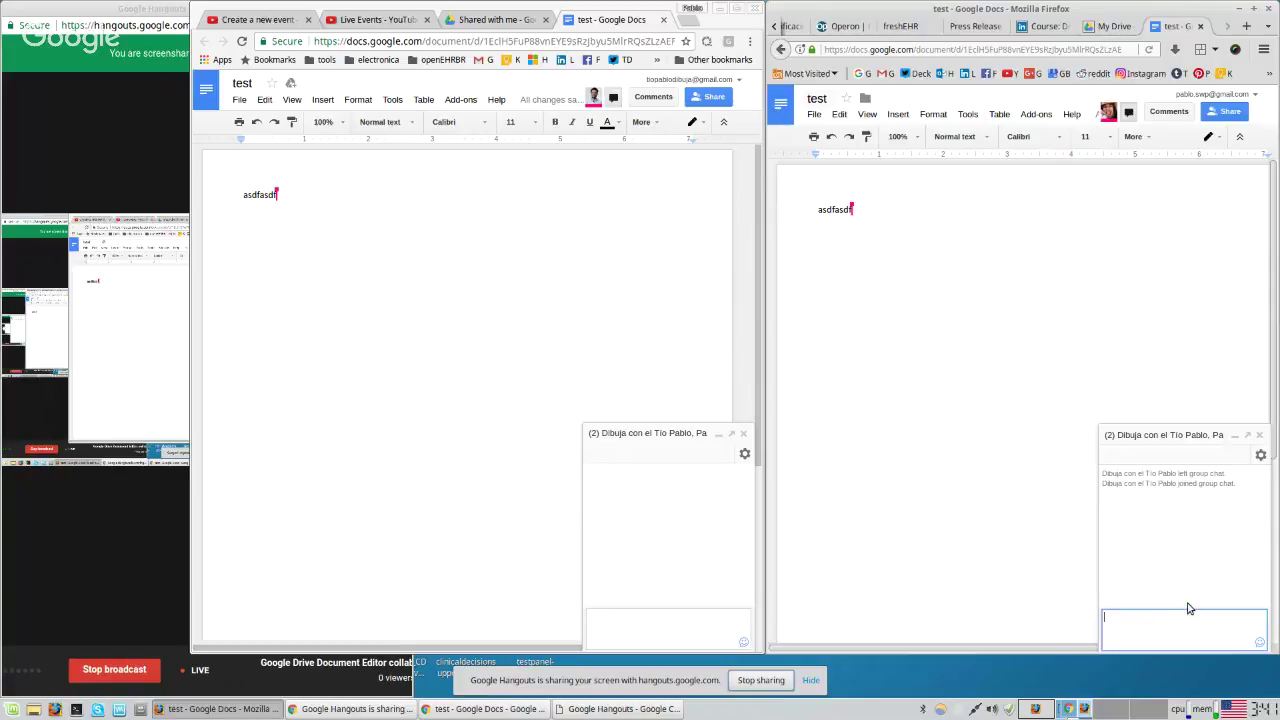
- Draft a two-line string of random letters starting with "ghdfghdfgh" in the Firefox chat and try selecting it in different ways
type("ghdfghdfghdgdfghdfghdfghdfghdfgdfghdfghdfng")
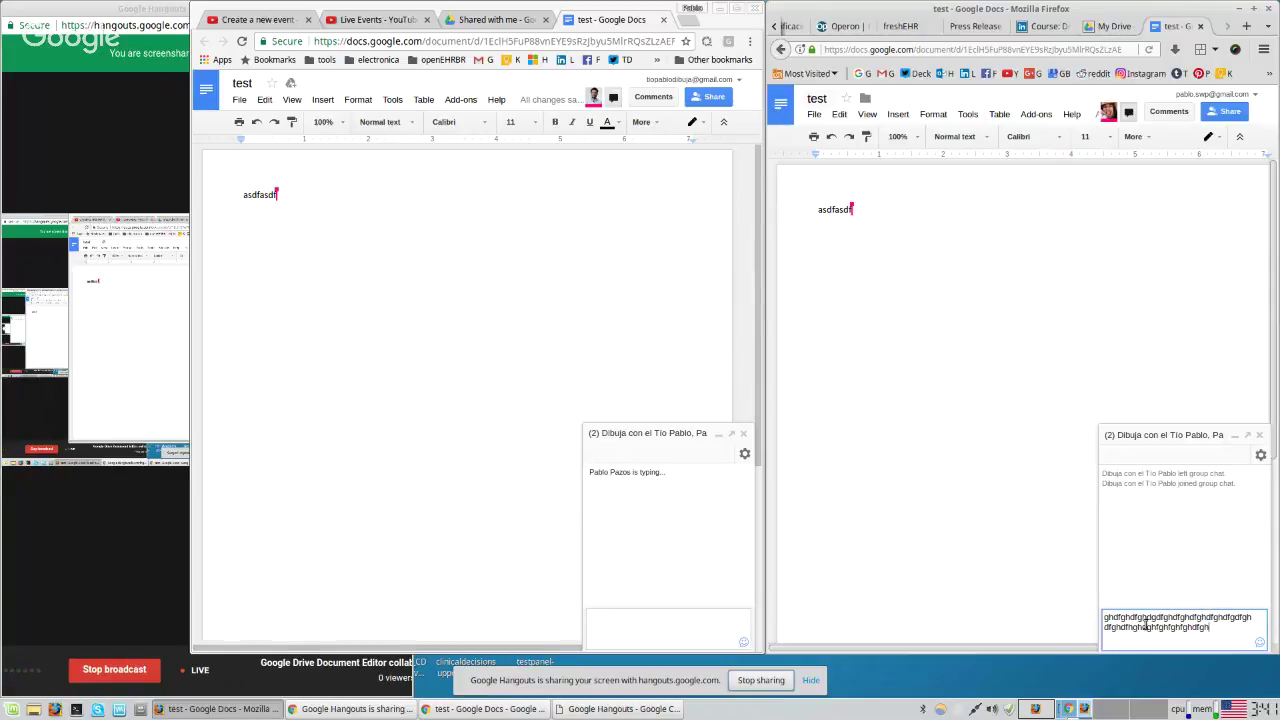
triple_click(1146, 622)
left_click(1146, 622)
triple_click(1146, 622)
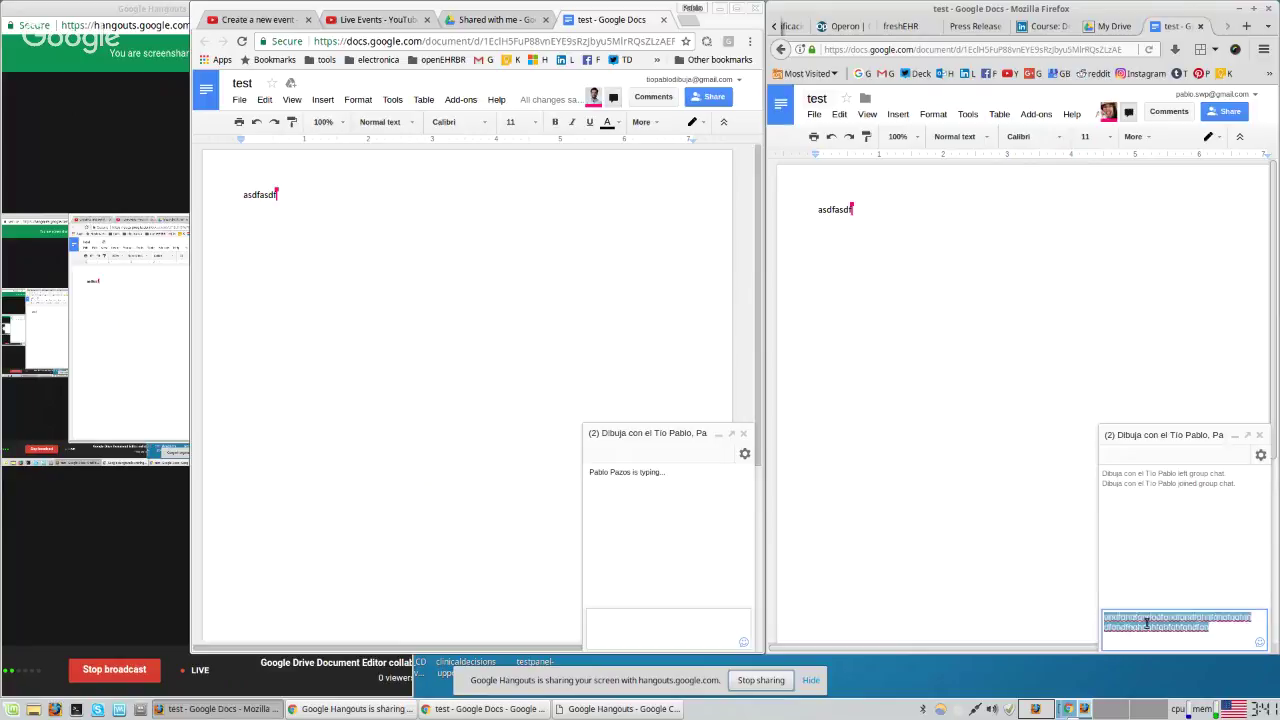
double_click(1146, 622)
left_click(1146, 622)
triple_click(1146, 619)
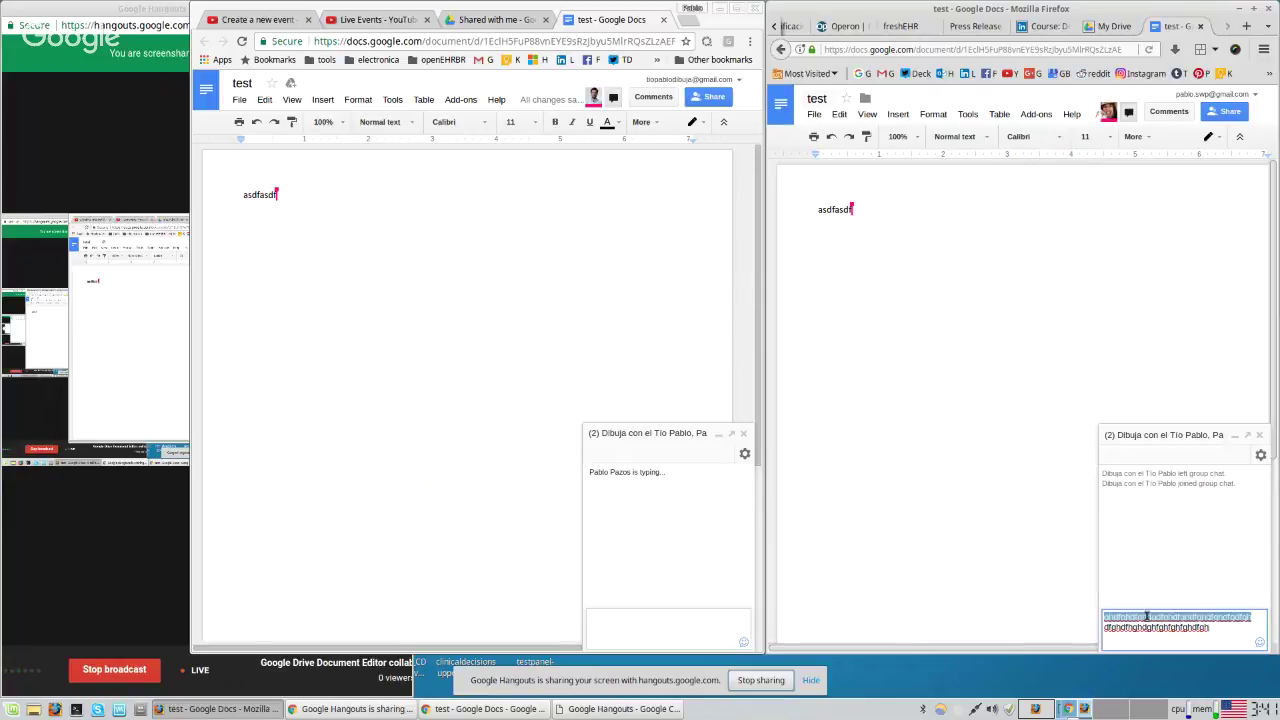
left_click(1148, 616)
left_click_drag(1232, 631, 1111, 608)
left_click(1074, 603)
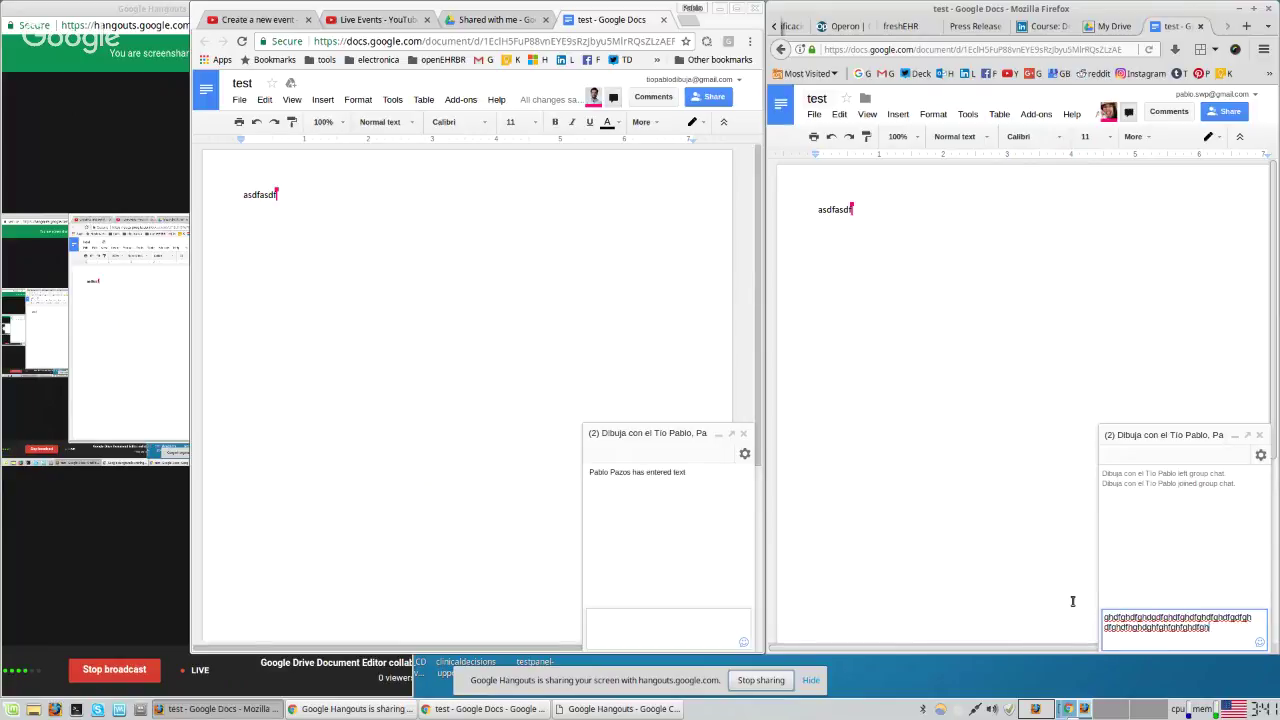
left_click_drag(1217, 631, 1040, 600)
left_click(1029, 591)
- Erase the two-line draft in the Firefox chat character by character until the message box is empty
key("BackSpace")
key("BackSpace")
key("BackSpace")
key("BackSpace")
key("BackSpace")
key("BackSpace")
key("BackSpace")
key("BackSpace")
key("BackSpace")
key("BackSpace")
key("BackSpace")
key("BackSpace")
key("BackSpace")
key("BackSpace")
key("BackSpace")
key("BackSpace")
key("BackSpace")
key("BackSpace")
key("BackSpace")
key("BackSpace")
key("BackSpace")
key("BackSpace")
key("BackSpace")
key("BackSpace")
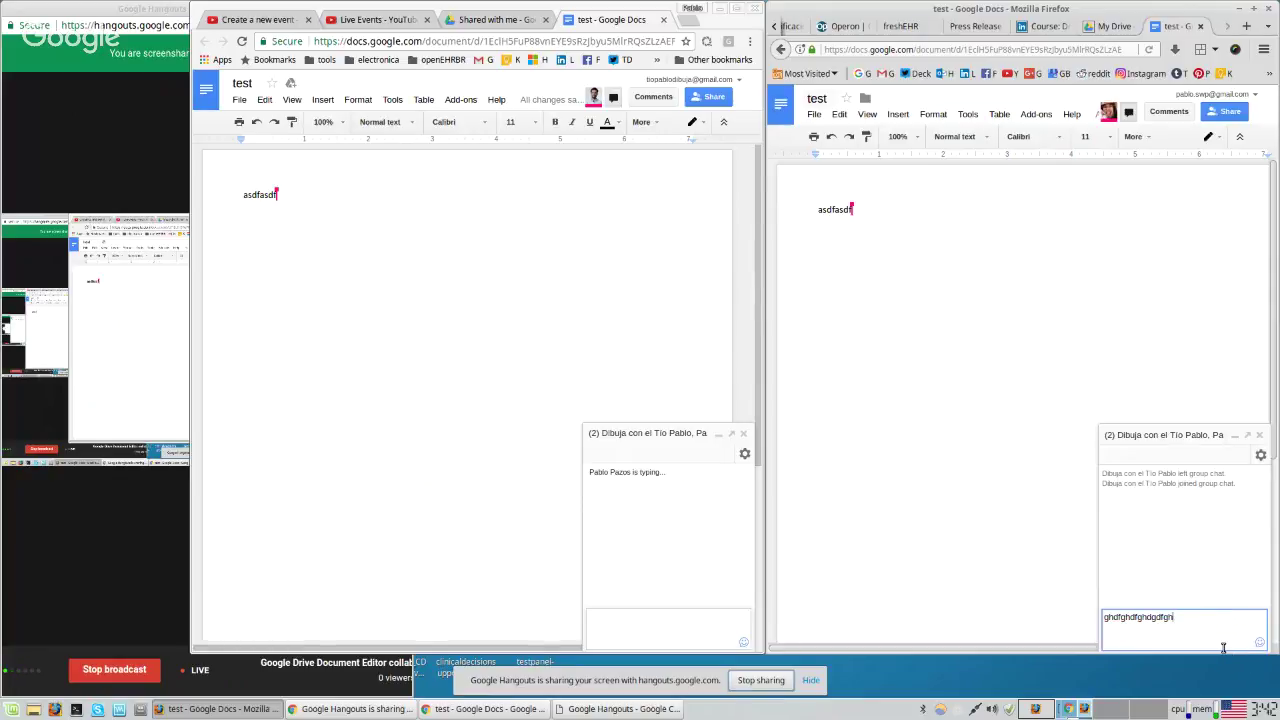
key("BackSpace")
key("BackSpace")
key("BackSpace")
key("BackSpace")
key("BackSpace")
key("BackSpace")
key("BackSpace")
key("BackSpace")
key("BackSpace")
key("BackSpace")
key("BackSpace")
key("BackSpace")
key("BackSpace")
key("BackSpace")
key("BackSpace")
key("BackSpace")
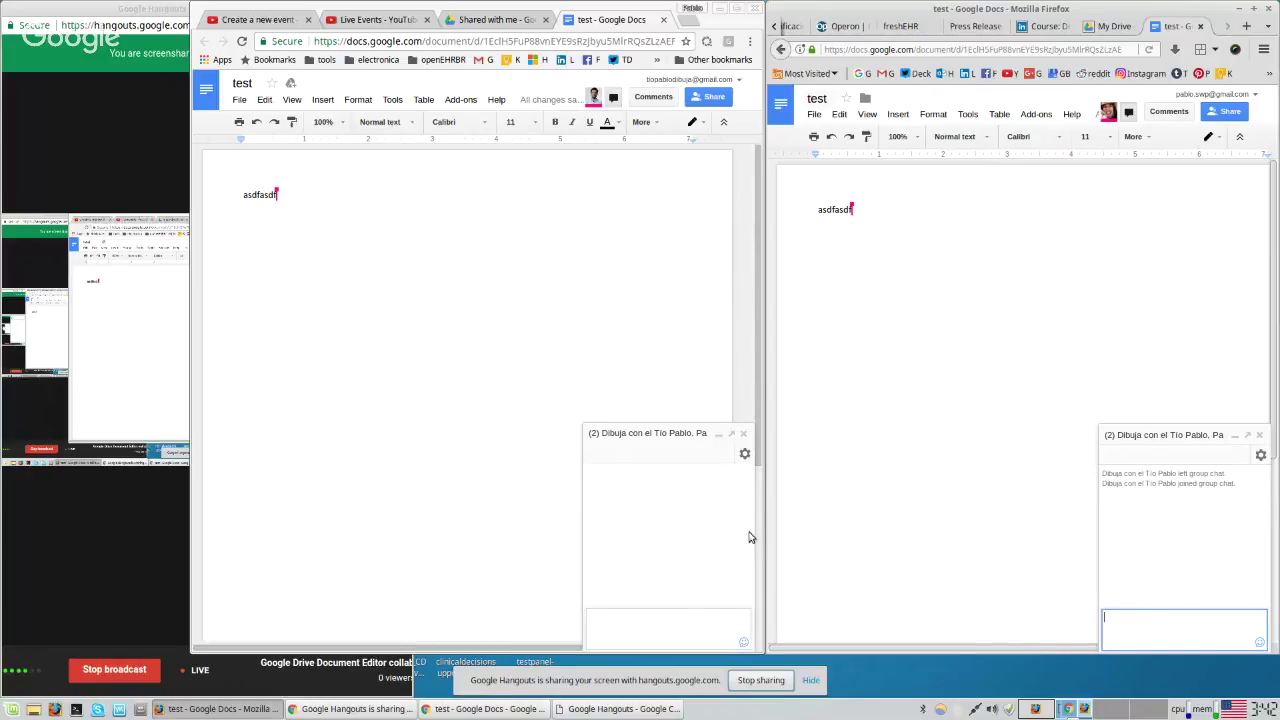
- Draft a long one-line string of random letters starting with "hjgjhghjgj" in the Firefox chat and try selecting its text
left_click(699, 504)
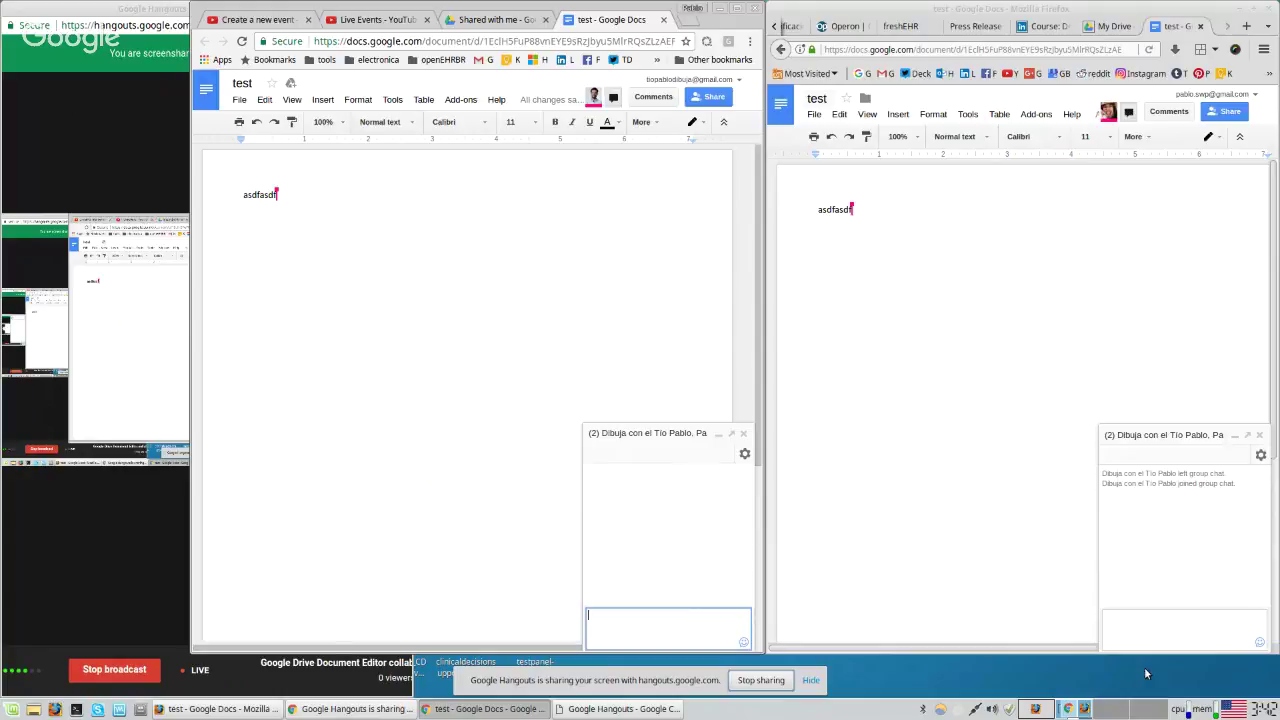
left_click(1153, 622)
type("hjgjhghjgjgg")
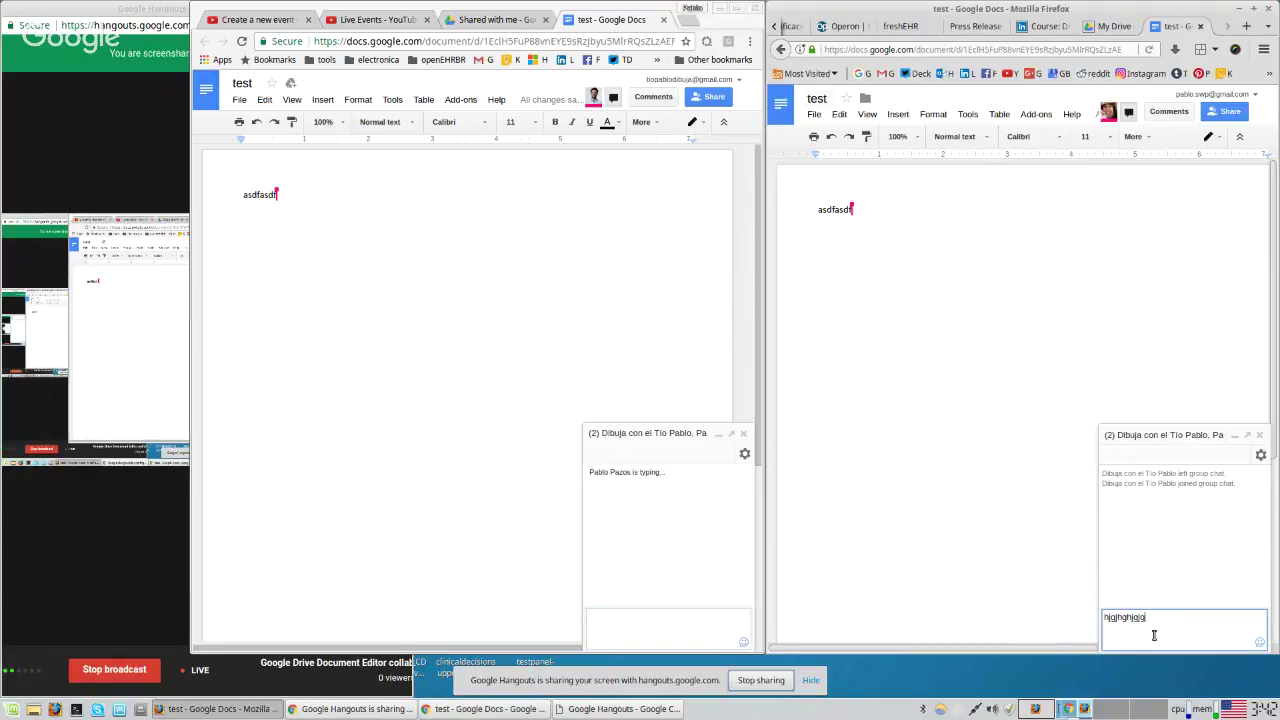
type("jggjgjgjghjghjghjg")
double_click(1130, 617)
double_click(1125, 617)
left_click(1125, 617)
- Draft "gsdfsdgfdsgdfgsdf" in the Chrome window's chat, then select the entire draft and delete it
left_click(629, 623)
type("gsdf")
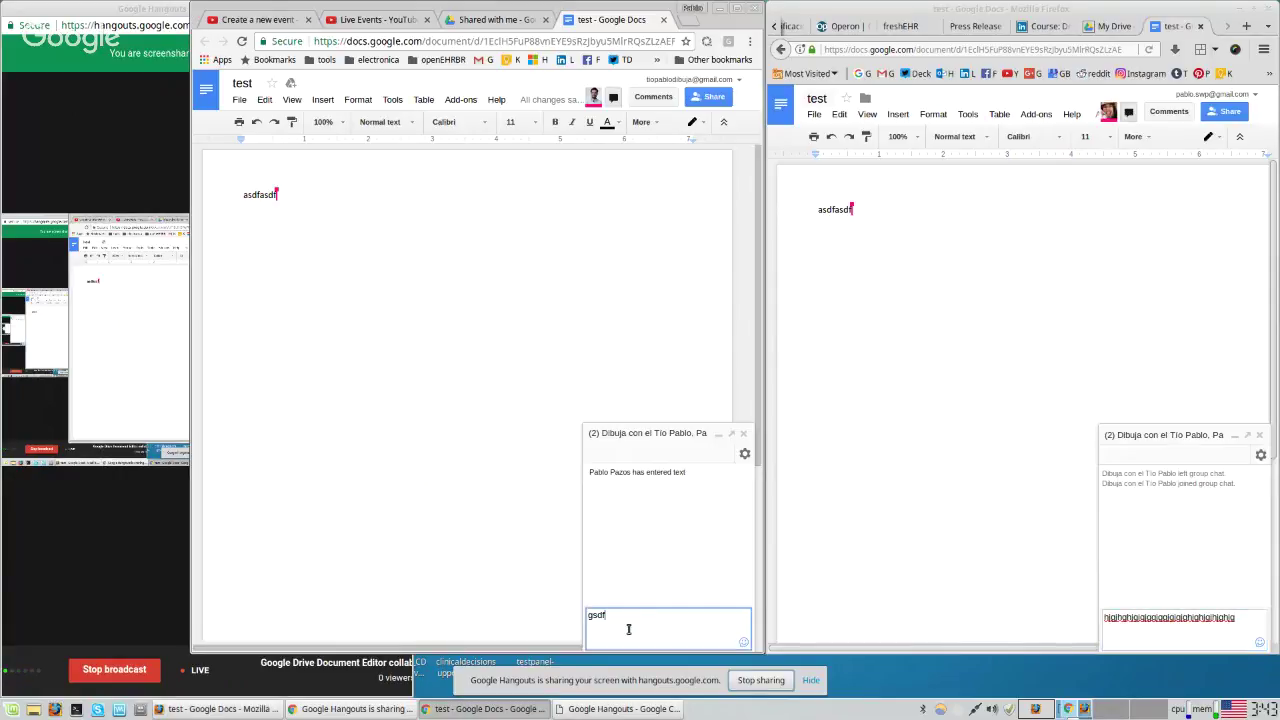
type("sdgfdsgdfgsdf")
double_click(651, 616)
left_click(692, 622)
left_click_drag(673, 620, 583, 617)
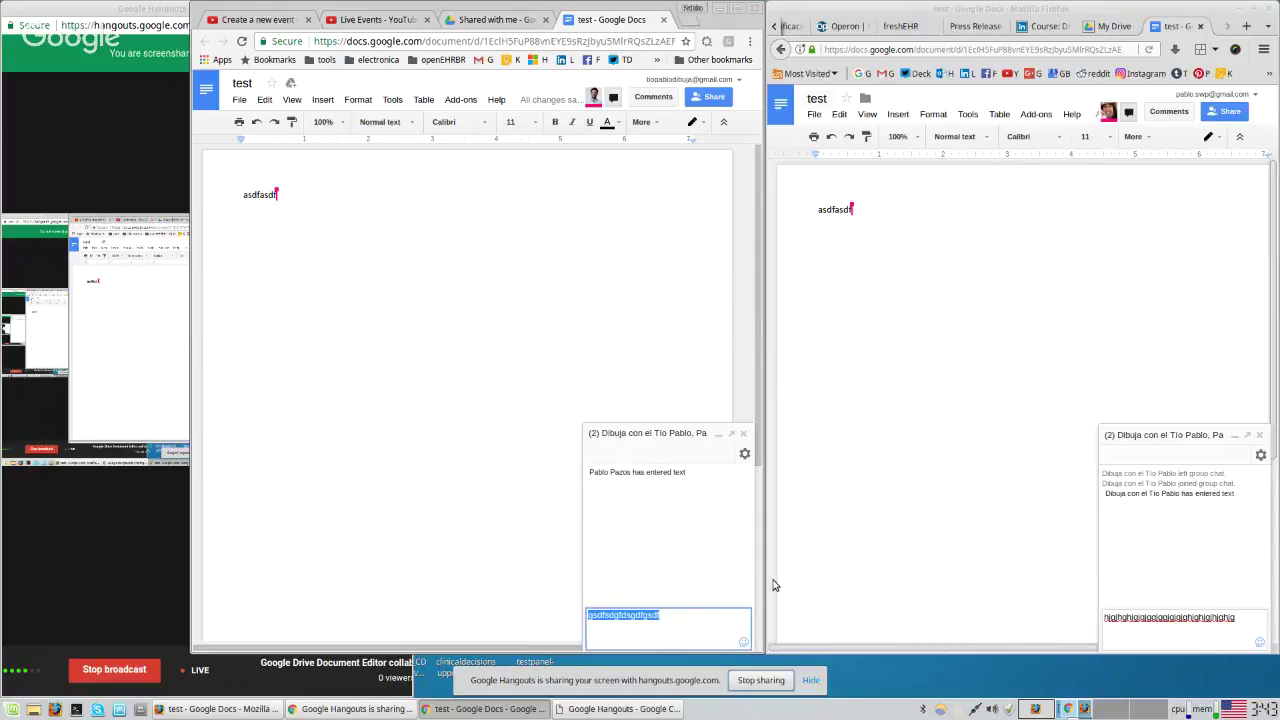
key("BackSpace")
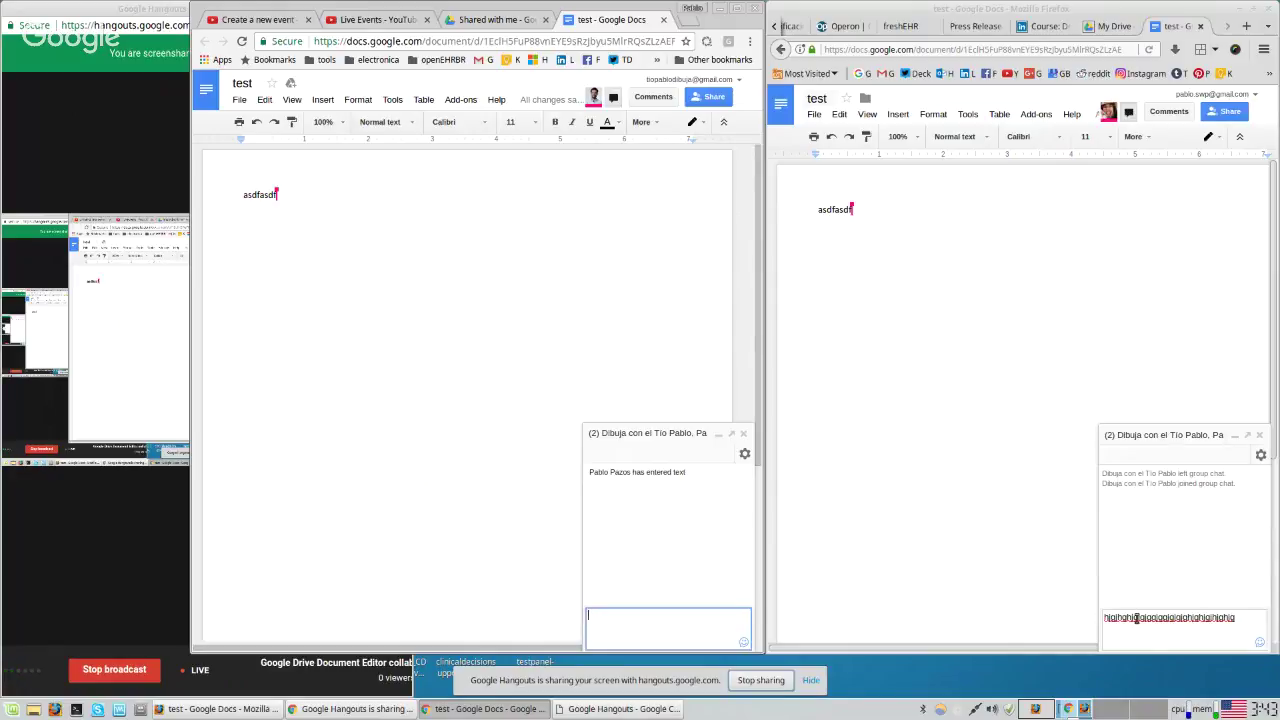
- Try selecting the one-line draft left in the Firefox chat, then erase it completely
left_click(1137, 618)
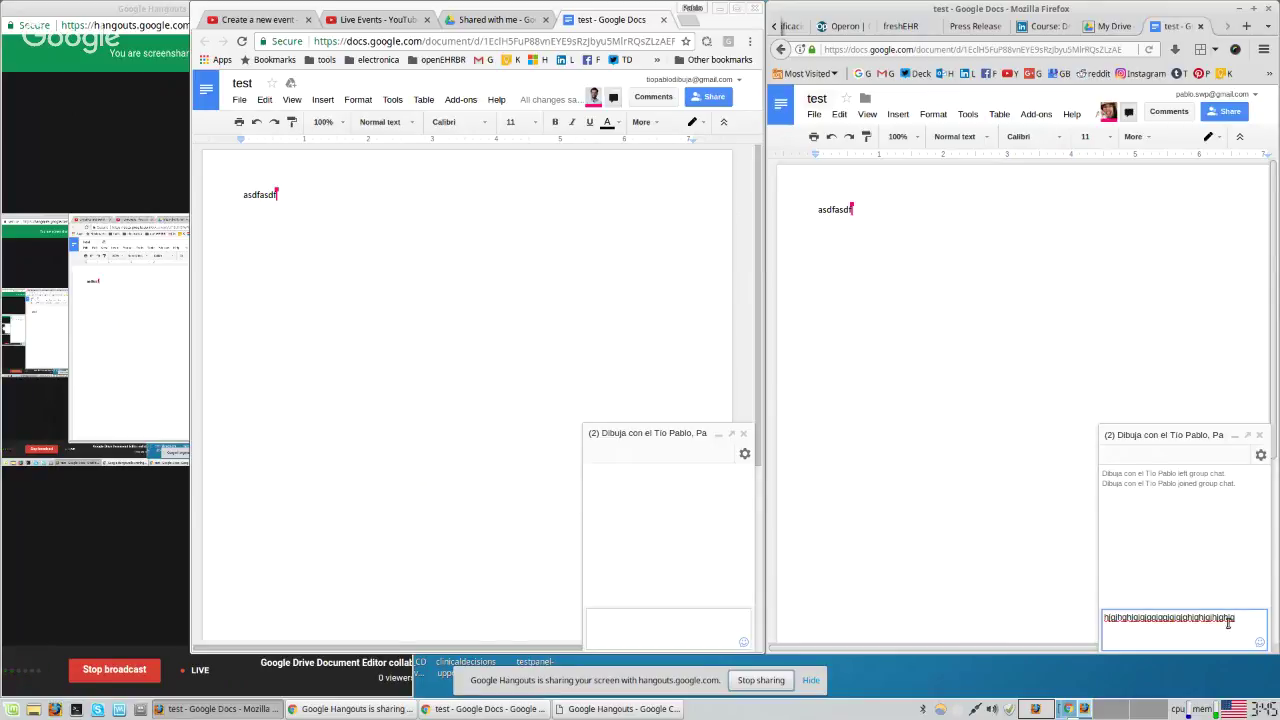
left_click_drag(1237, 617, 1094, 622)
left_click_drag(1245, 617, 1080, 618)
key("ctrl+a")
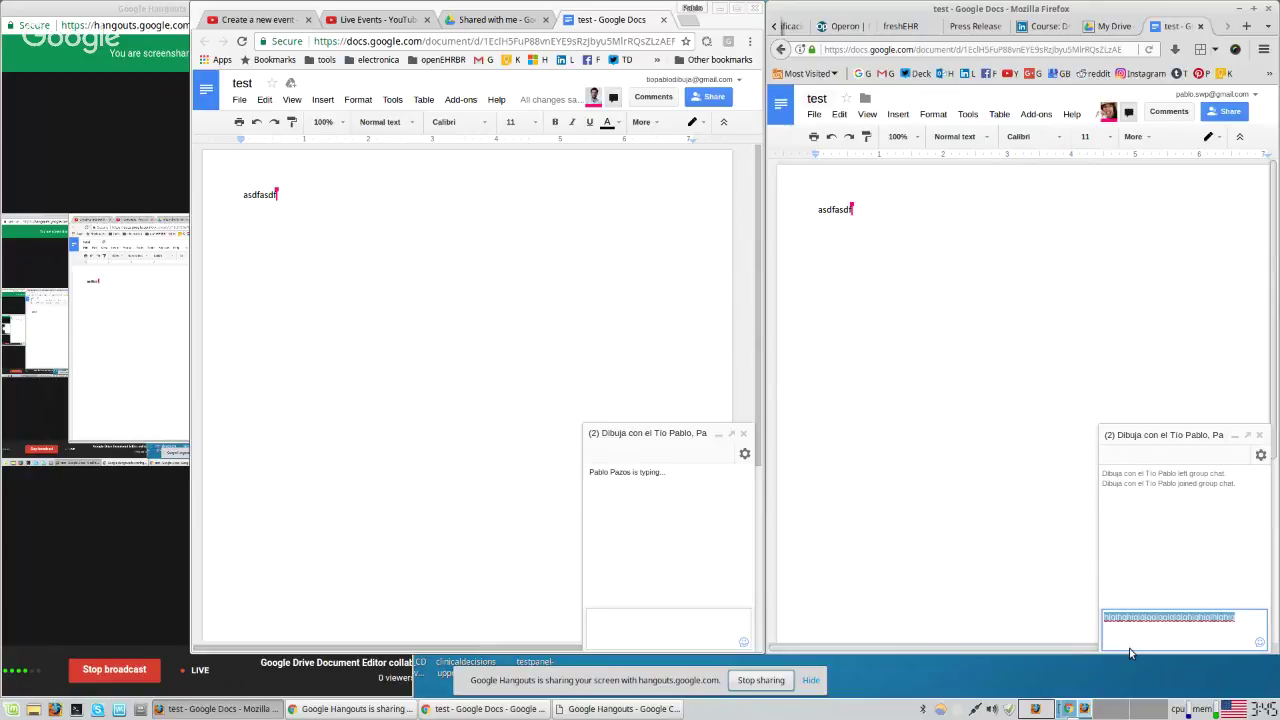
left_click(1136, 637)
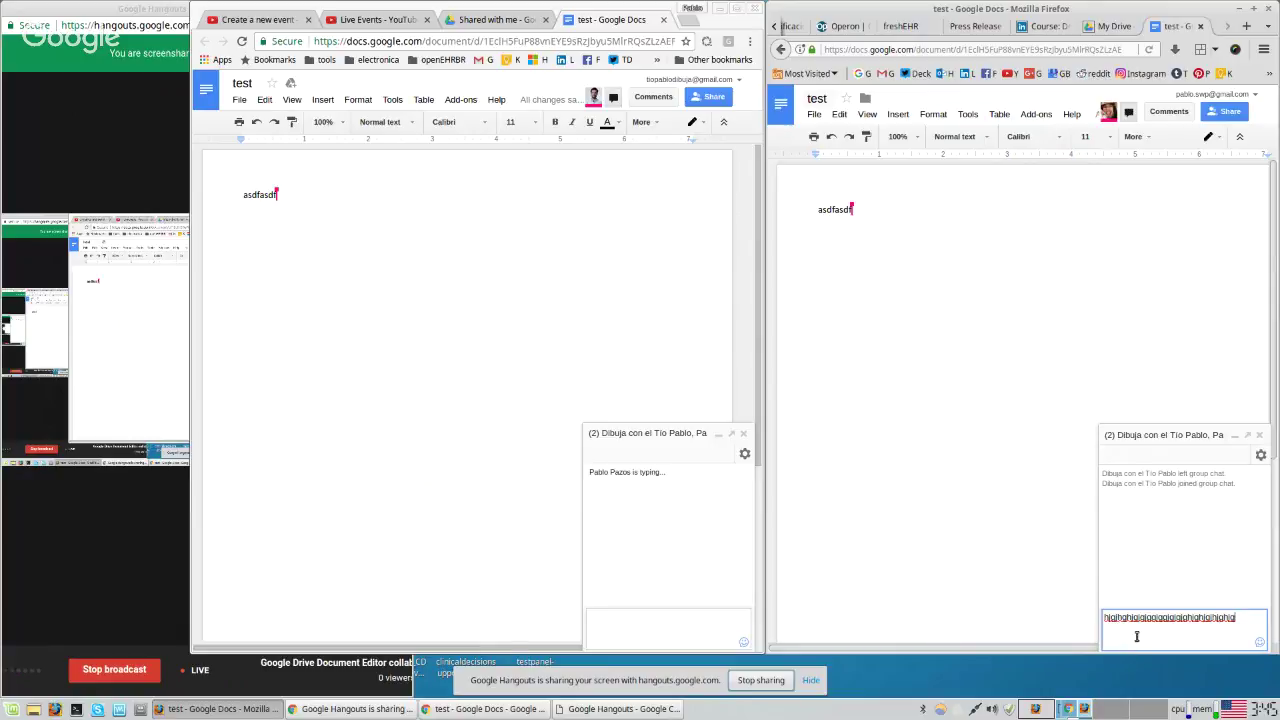
key("BackSpace")
key("BackSpace")
key("BackSpace")
key("BackSpace")
key("BackSpace")
key("BackSpace")
key("BackSpace")
key("BackSpace")
key("BackSpace")
key("BackSpace")
key("BackSpace")
key("BackSpace")
key("BackSpace")
key("BackSpace")
key("BackSpace")
key("BackSpace")
key("BackSpace")
key("BackSpace")
key("BackSpace")
key("BackSpace")
key("BackSpace")
key("BackSpace")
key("BackSpace")
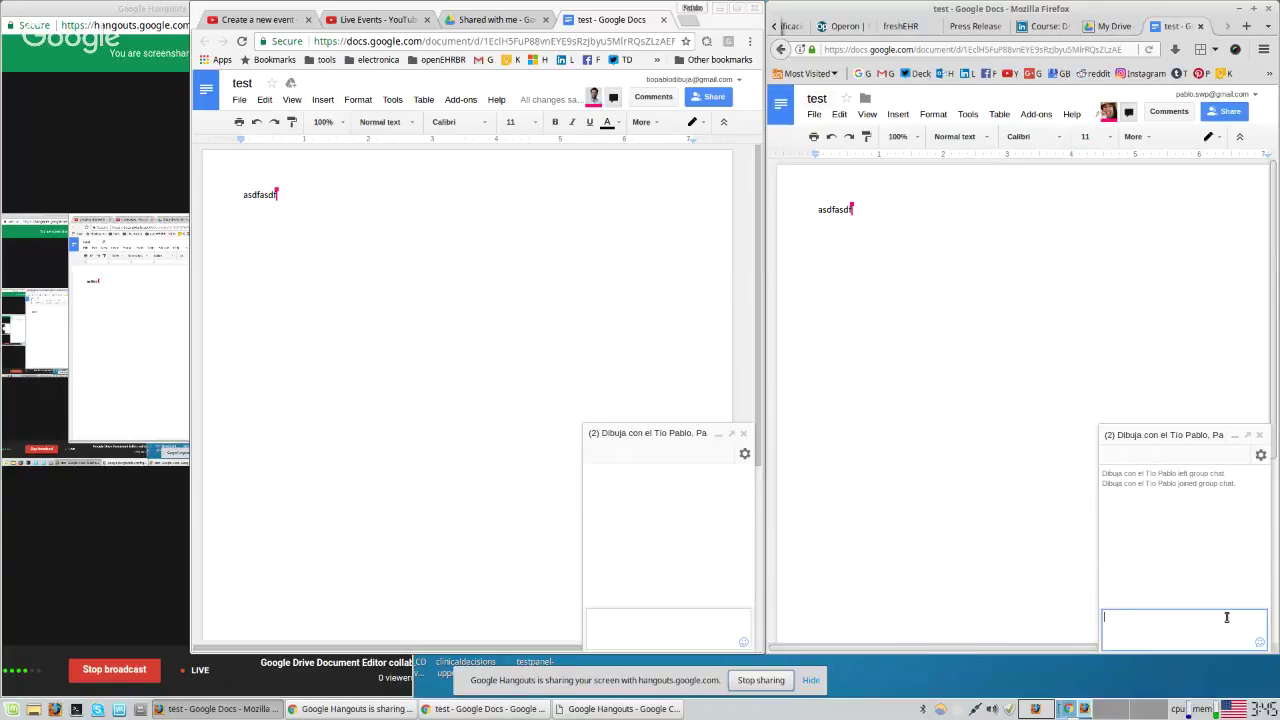
- Switch to the Google Hangouts broadcast window
left_click(143, 188)
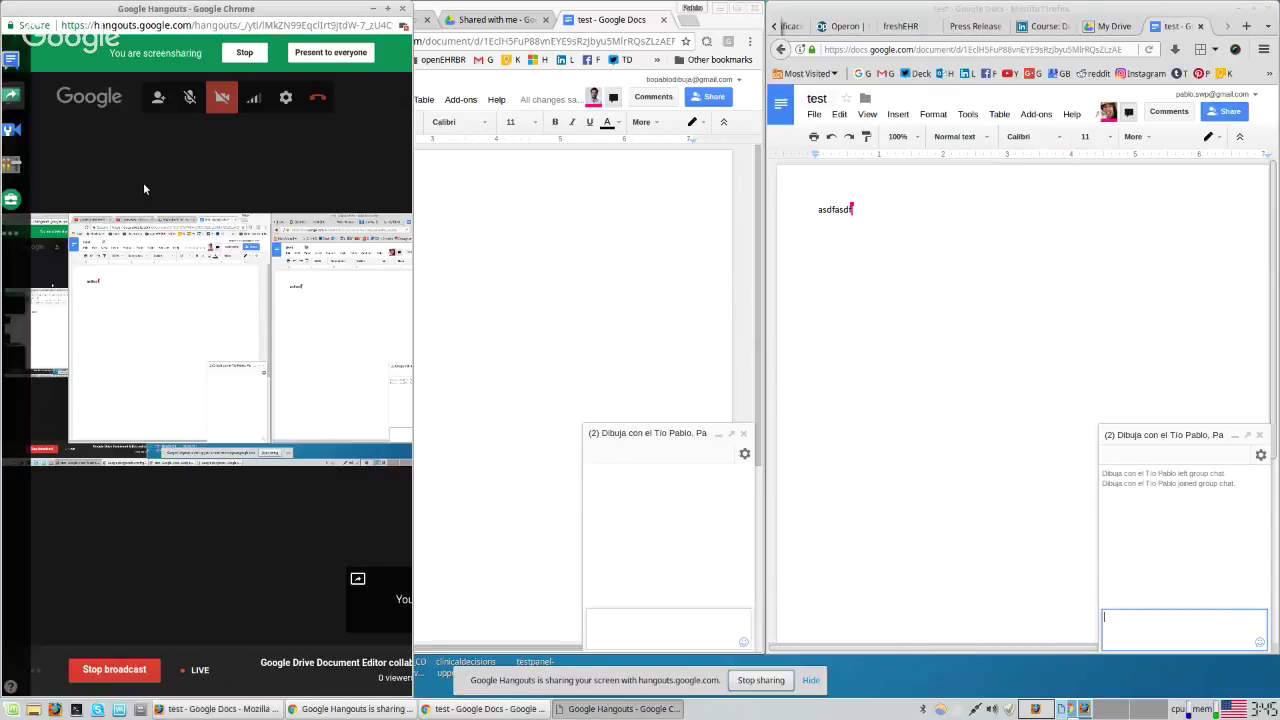